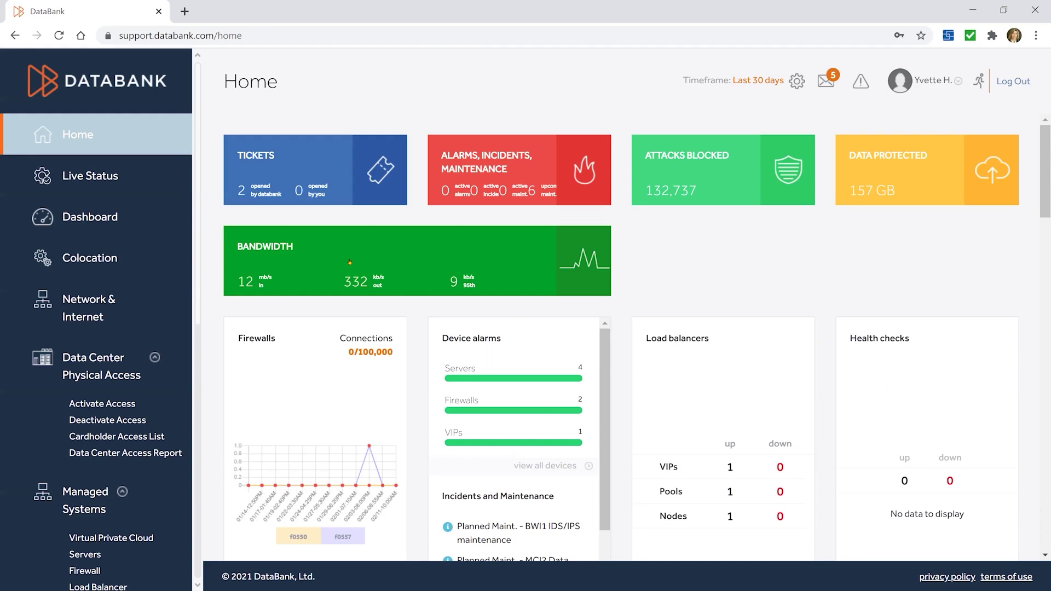
# Step: Look over the Home dashboard panels and preview ticket 776018's details
pyautogui.scroll(-3, 653, 284)
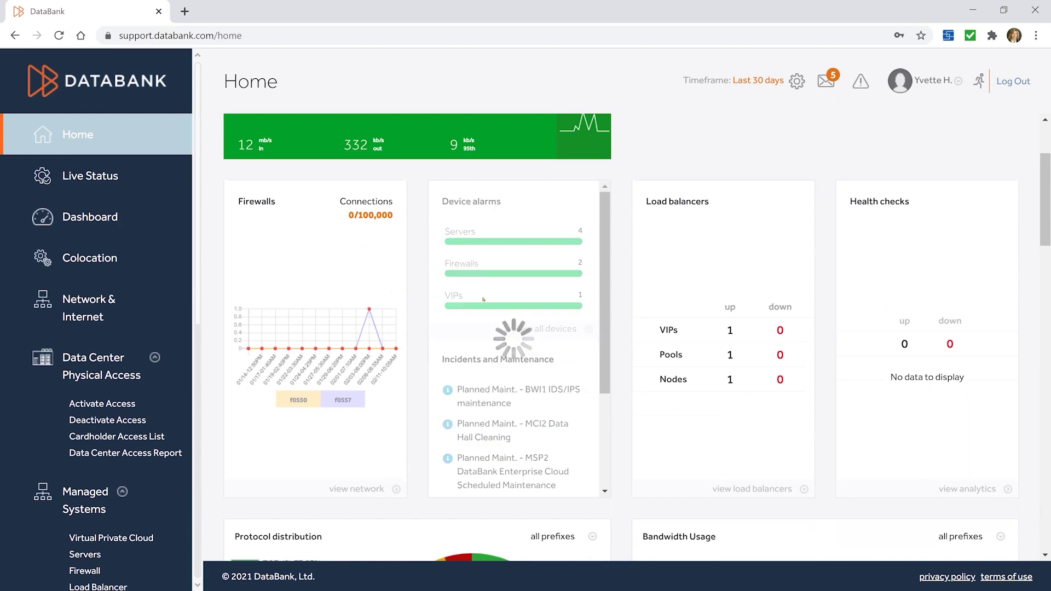
pyautogui.scroll(-3, 513, 343)
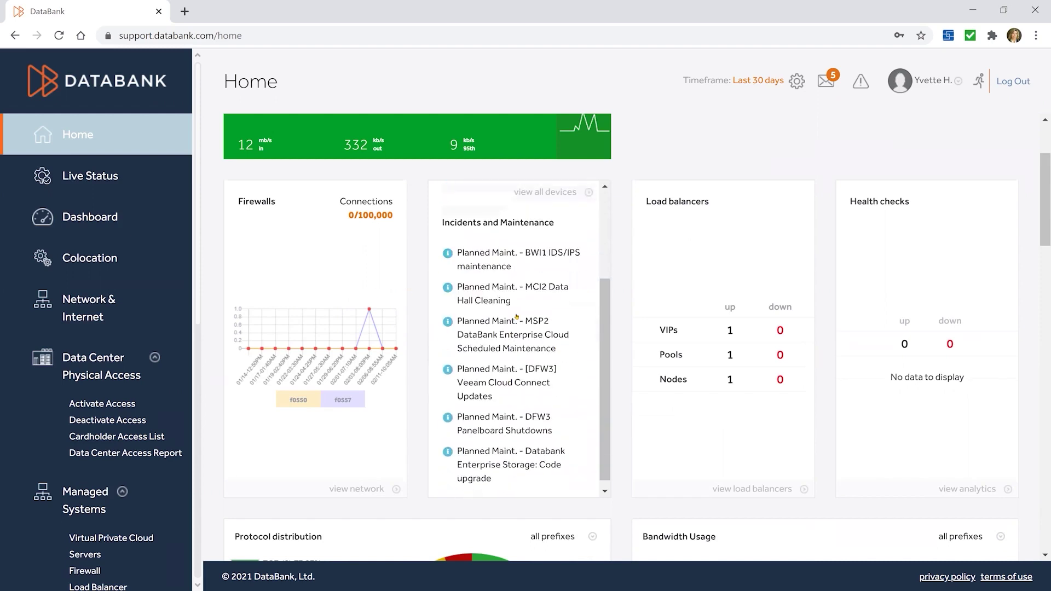
pyautogui.scroll(-6, 638, 309)
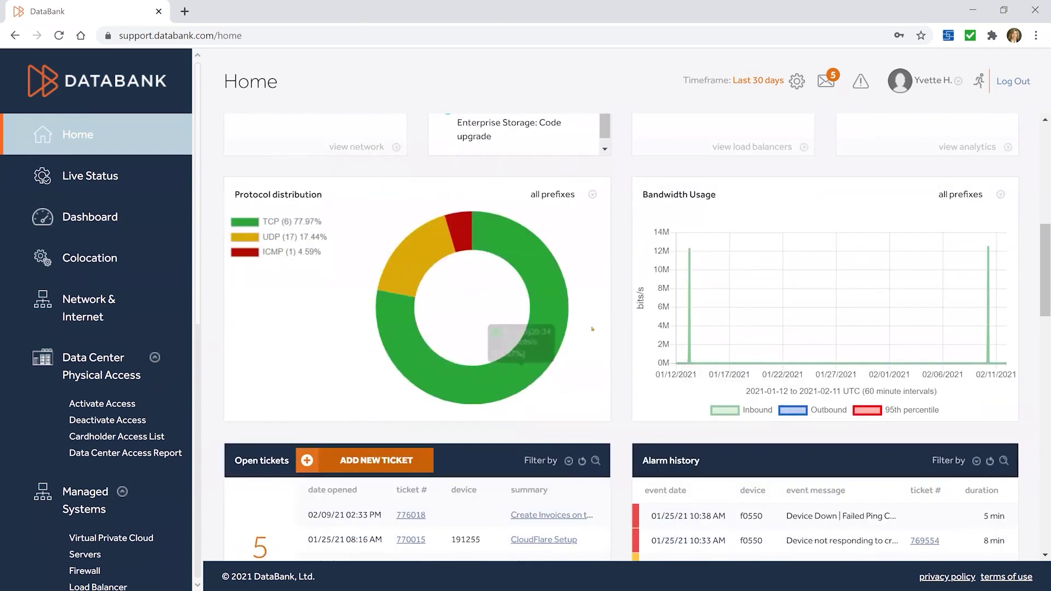
pyautogui.scroll(-4, 563, 330)
pyautogui.moveTo(411, 310)
# Step: Finish reviewing the dashboard and open Live Status, showing BWI1, DFW3, MCI2 and MSP2 operational
pyautogui.scroll(-3, 624, 277)
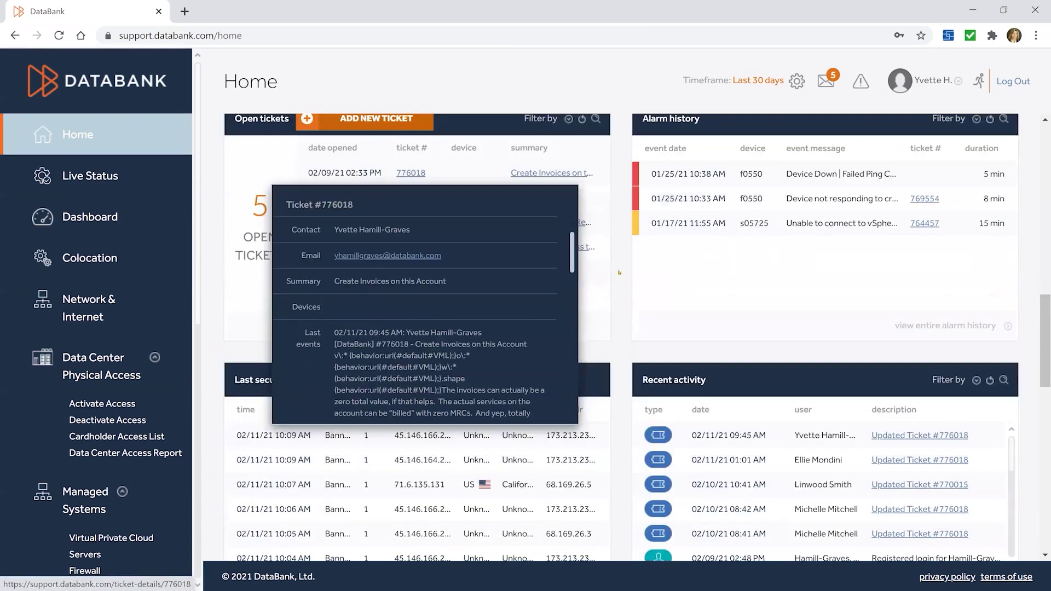
pyautogui.scroll(-5, 706, 252)
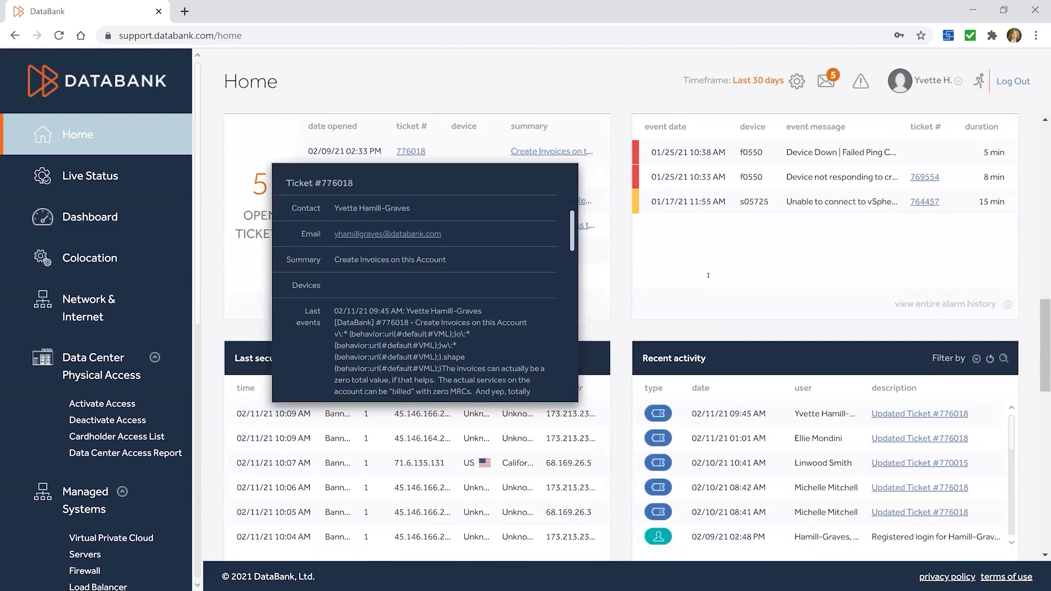
pyautogui.scroll(-10, 633, 392)
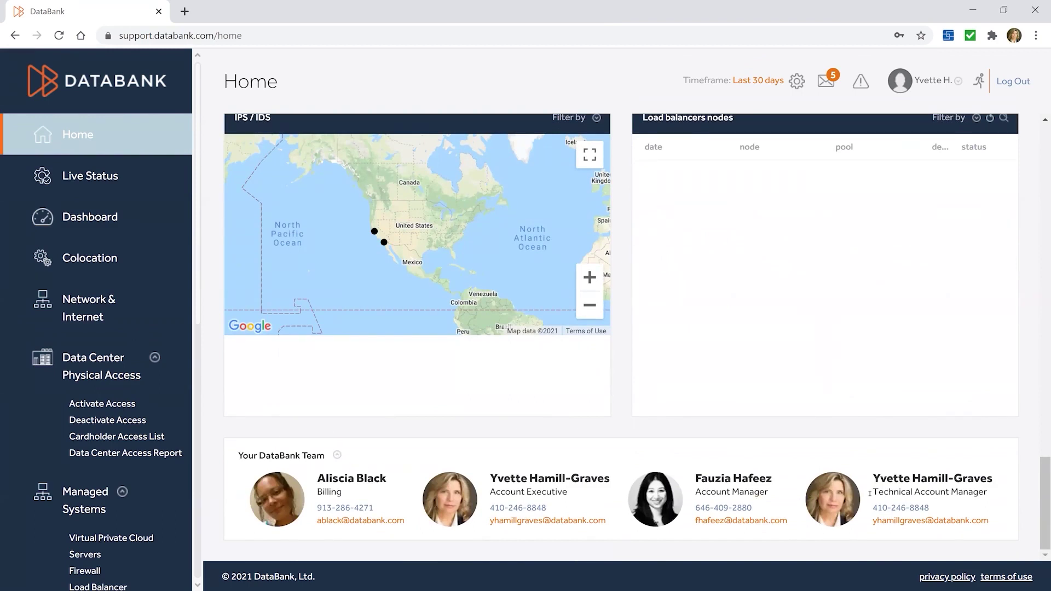
pyautogui.click(102, 175)
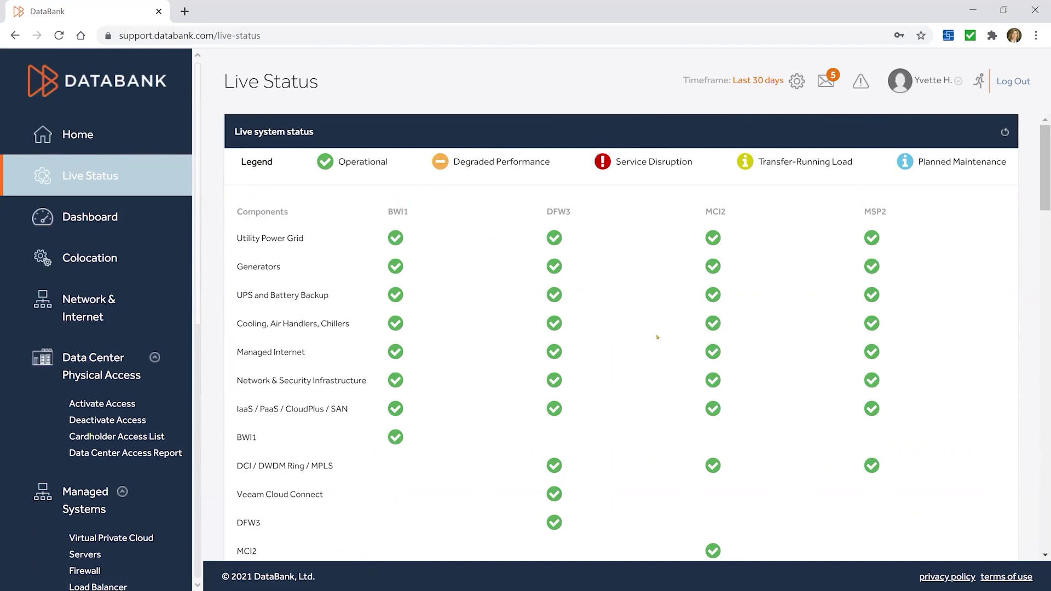
# Step: Check BWI1's upcoming maintenance, then go to Colocation (72kW connected, 29kW usable, 10 breakers)
pyautogui.scroll(-8, 658, 337)
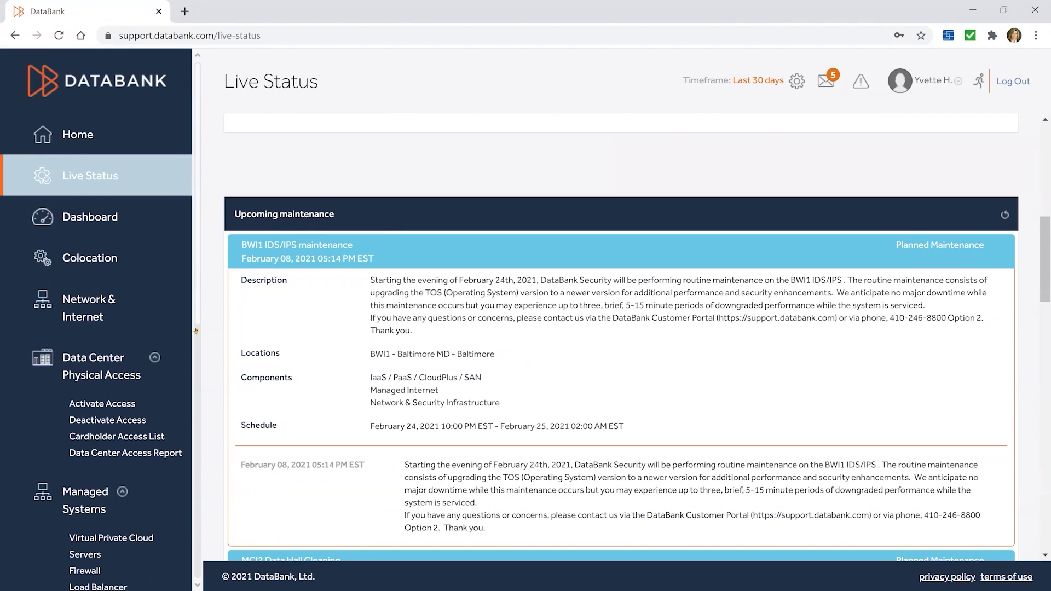
pyautogui.click(96, 256)
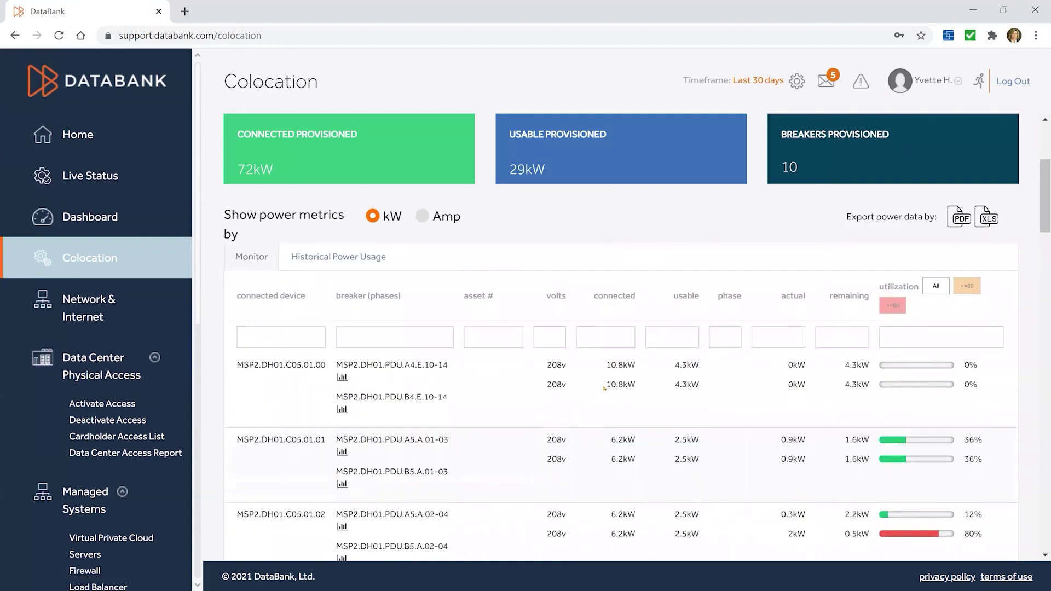
# Step: Chart average power usage for breaker MSP2.DH01.PDU.A4.E.10-14 instead of B4
pyautogui.scroll(-1, 403, 358)
pyautogui.click(341, 347)
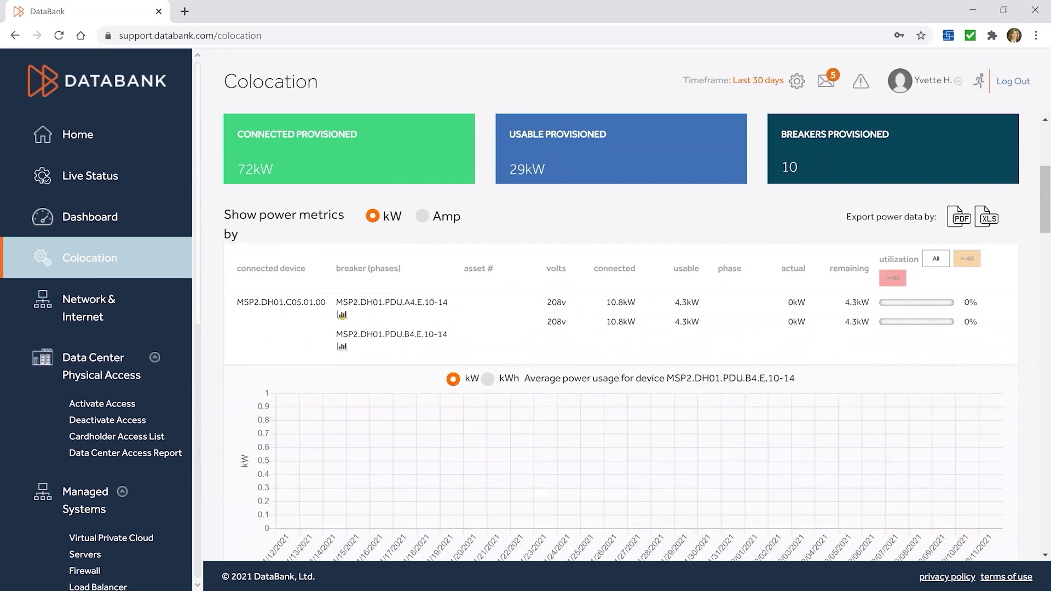
pyautogui.click(341, 316)
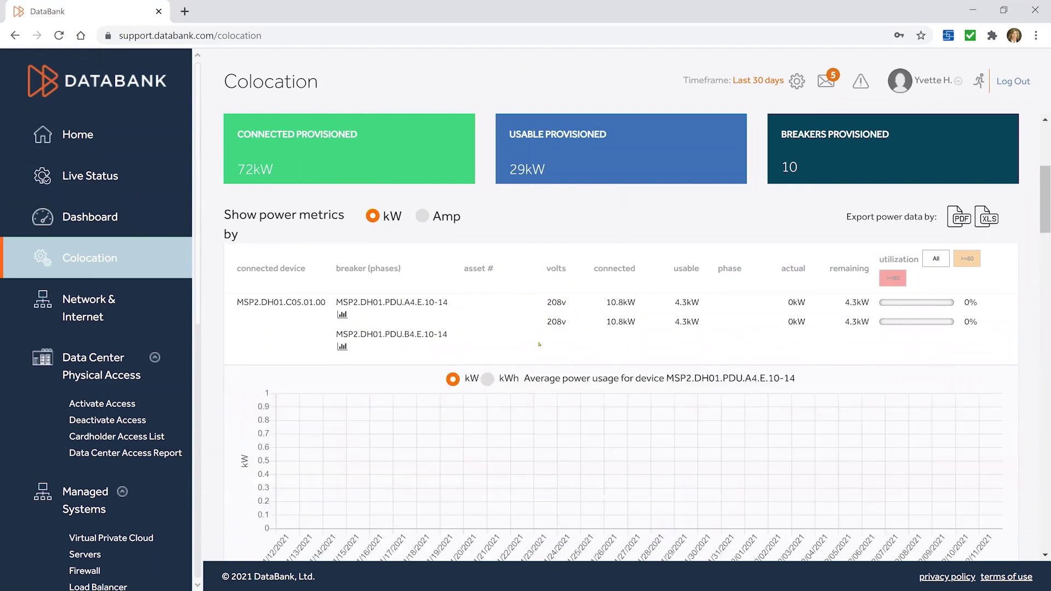
# Step: Visit Network & Internet, then the Data Center Physical Access page listing three active cardholders
pyautogui.scroll(-5, 438, 359)
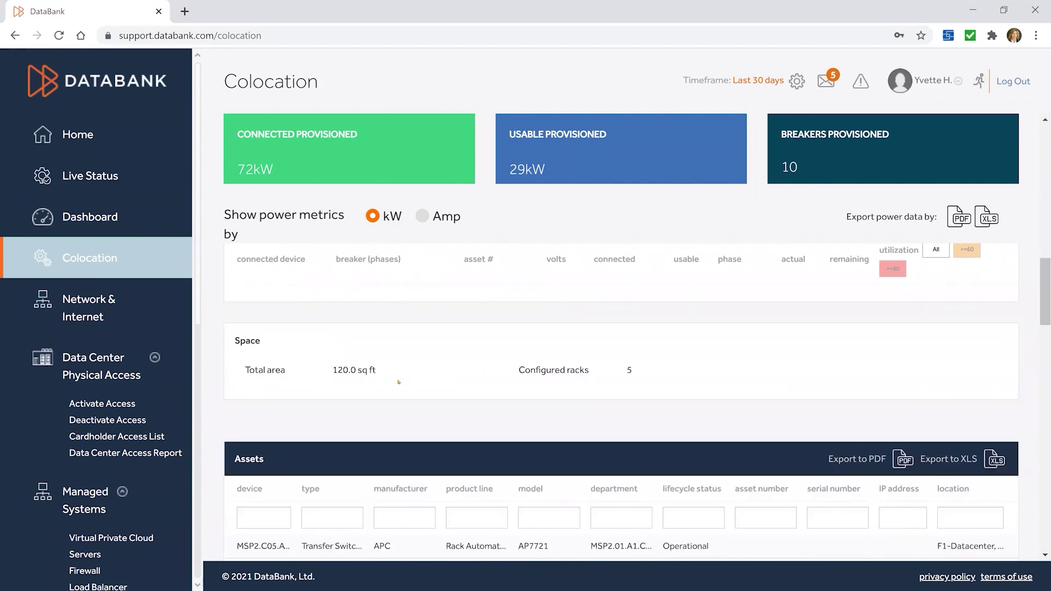
pyautogui.scroll(-5, 399, 382)
pyautogui.click(73, 315)
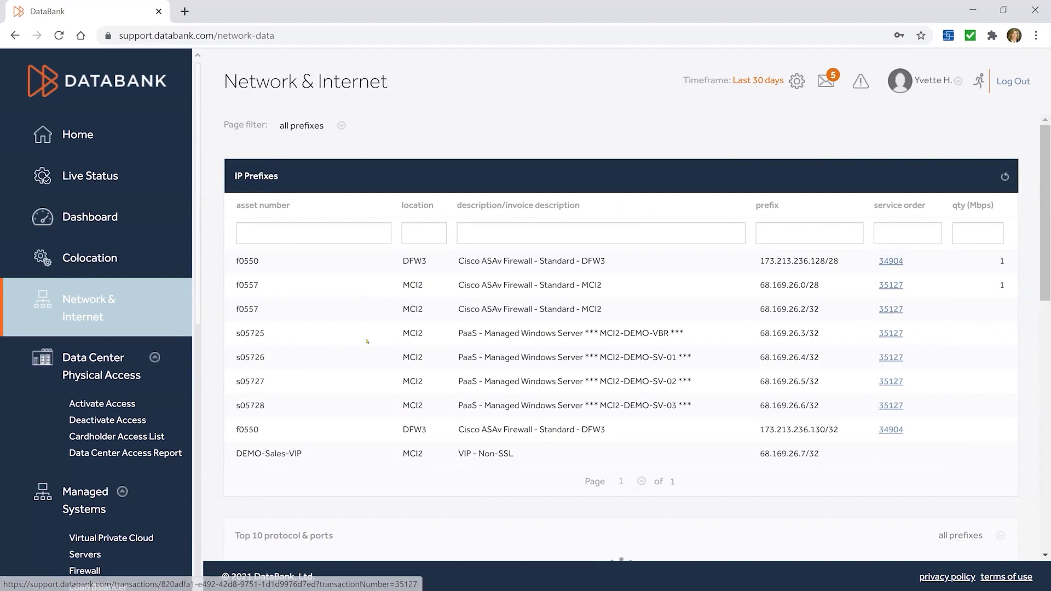
pyautogui.click(122, 369)
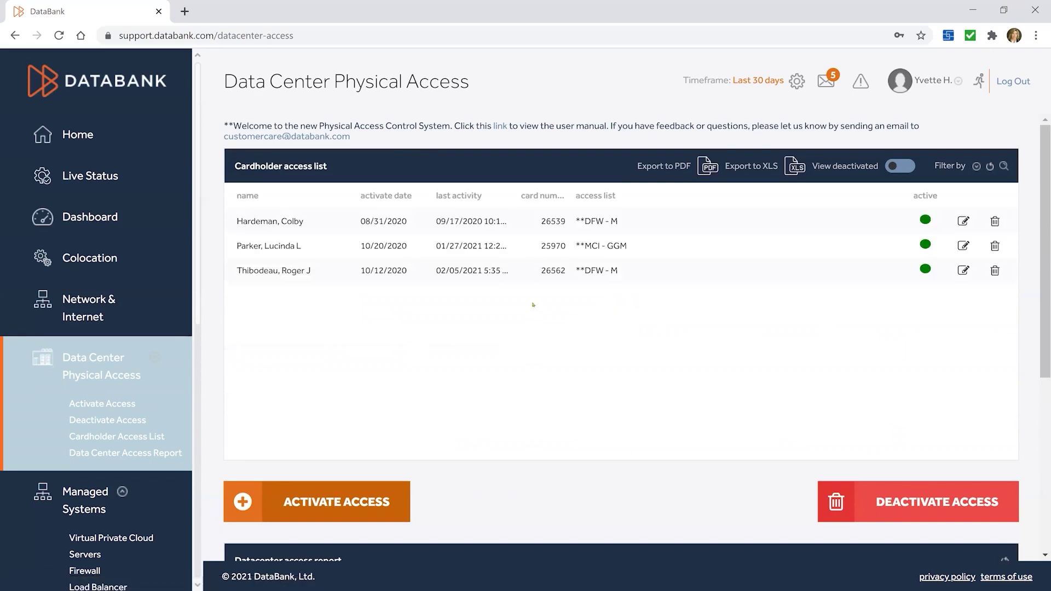
# Step: Review the cardholder access lists and datacenter access report, then open the Managed Systems page
pyautogui.scroll(-3, 537, 308)
pyautogui.scroll(3, 546, 290)
pyautogui.scroll(-5, 487, 383)
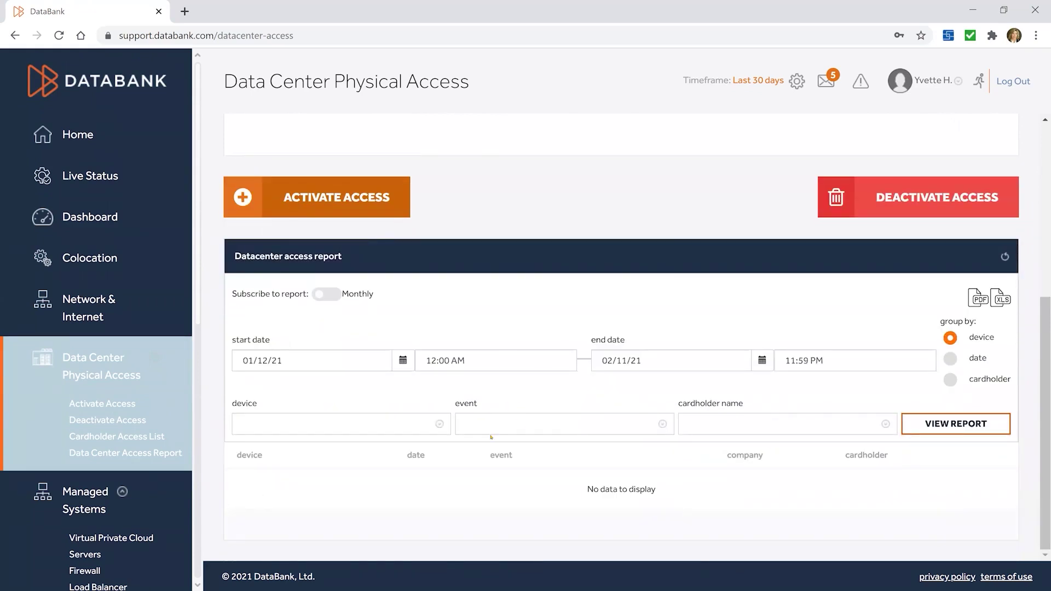
pyautogui.scroll(-2, 127, 436)
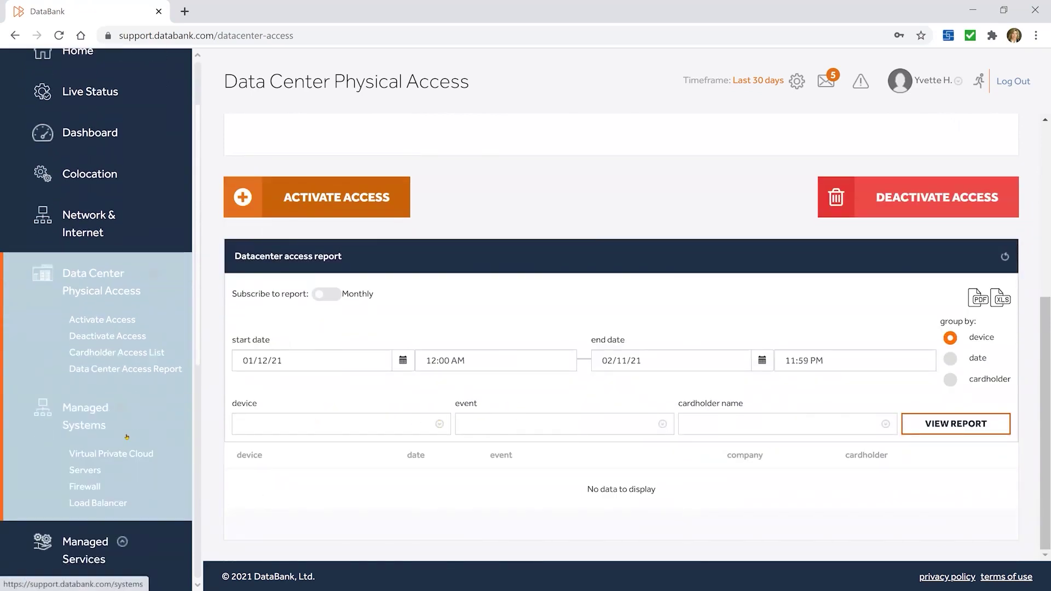
pyautogui.click(88, 426)
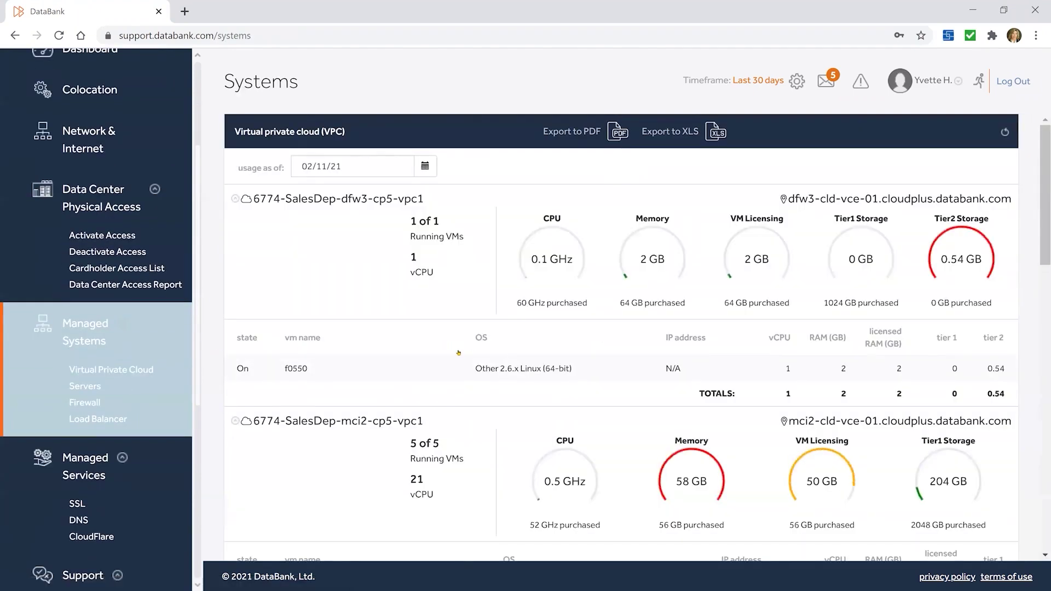
# Step: Find the f0550 Cisco ASAv firewall on Systems and open its details
pyautogui.scroll(-12, 459, 353)
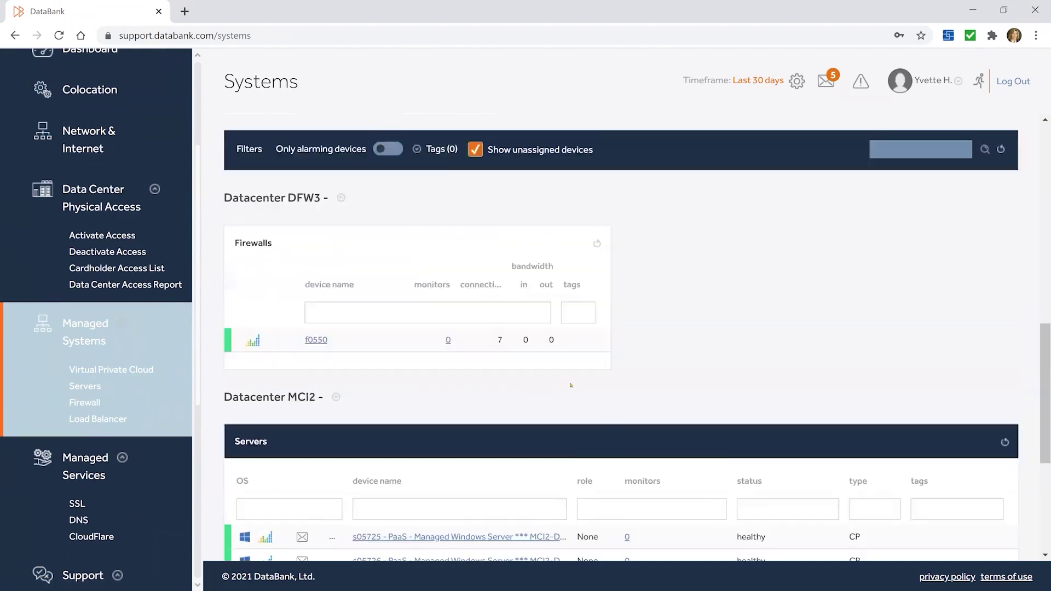
pyautogui.scroll(-1, 520, 369)
pyautogui.scroll(-3, 420, 335)
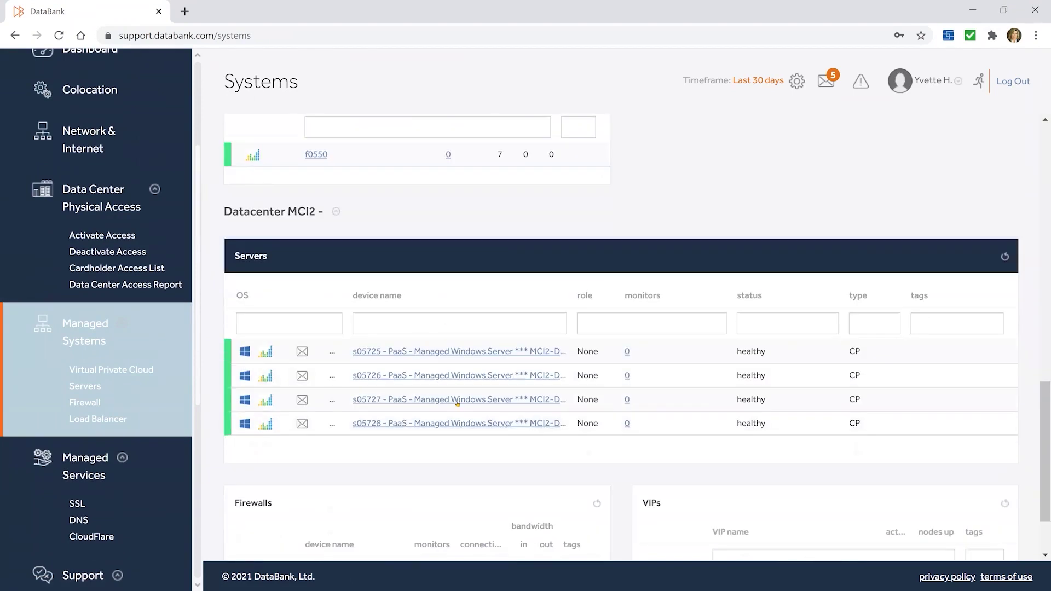
pyautogui.click(313, 156)
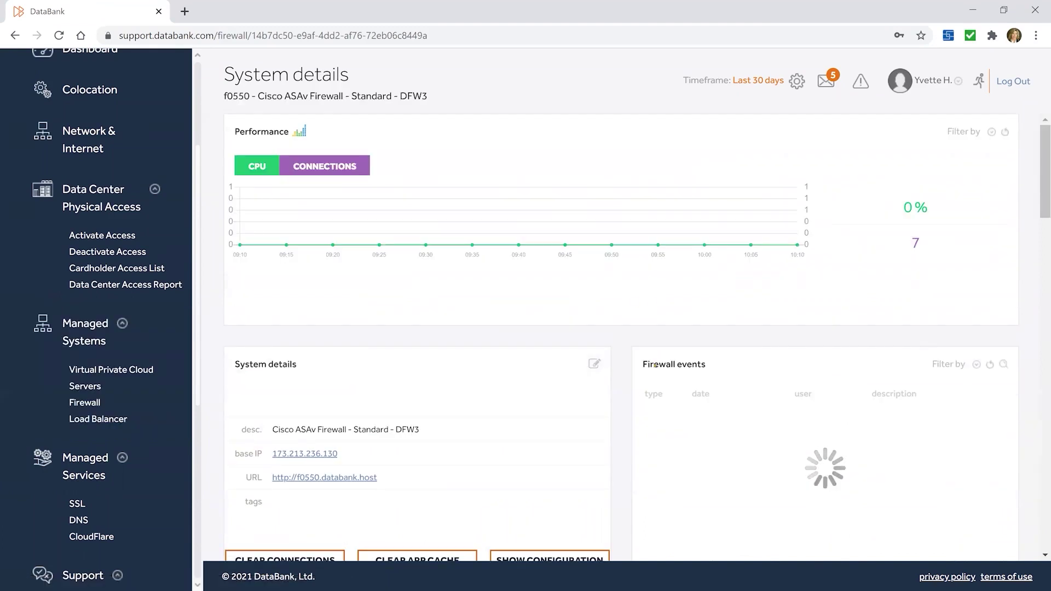
# Step: Review the firewall's Interfaces, VPN and ACL rules, then move to the Services overview
pyautogui.scroll(-7, 654, 306)
pyautogui.scroll(-1, 598, 346)
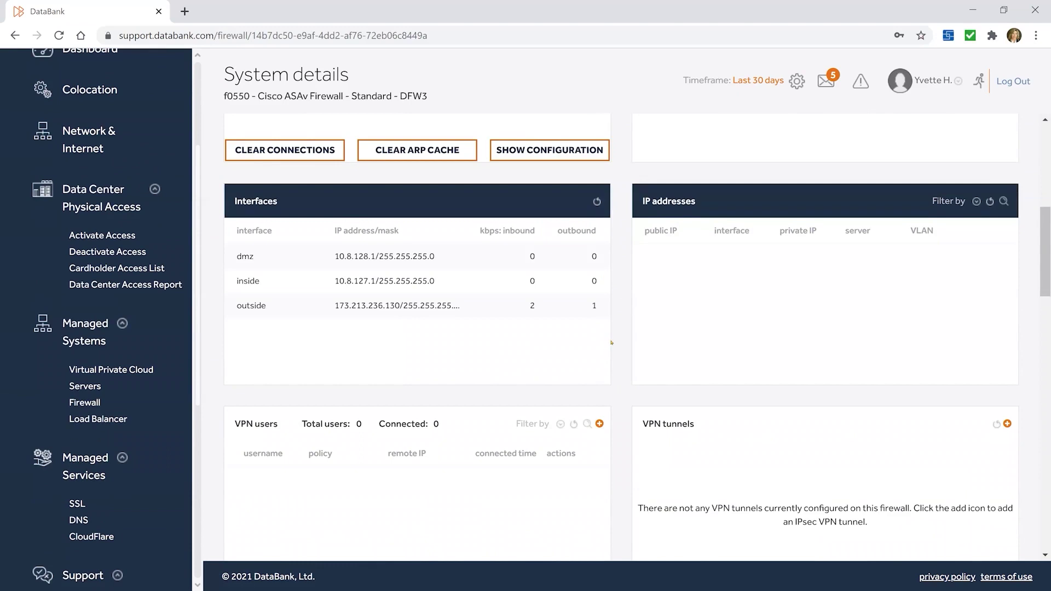
pyautogui.scroll(-6, 612, 343)
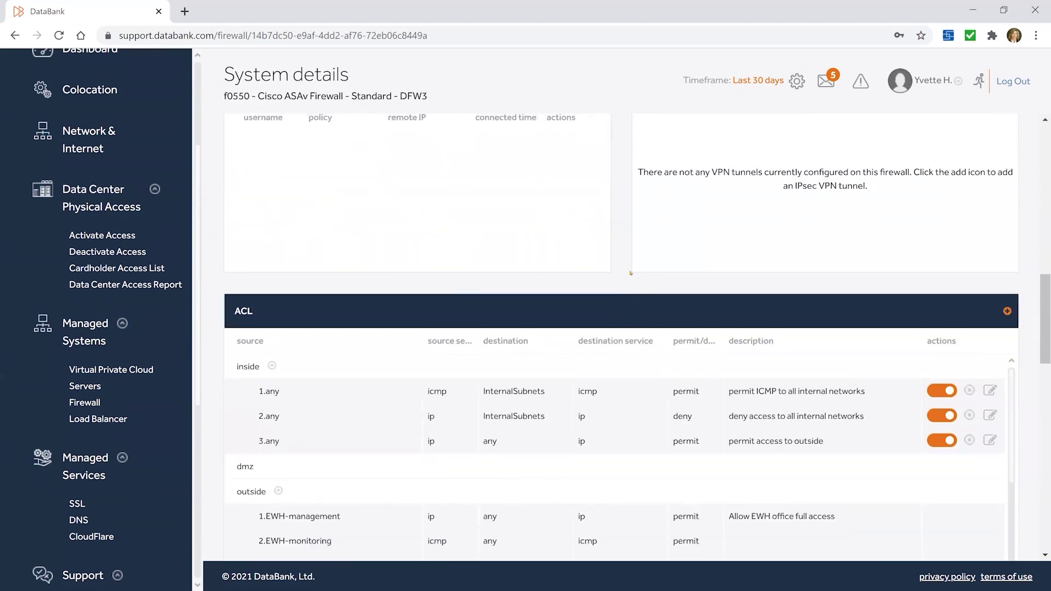
pyautogui.scroll(4, 698, 324)
pyautogui.scroll(-8, 710, 331)
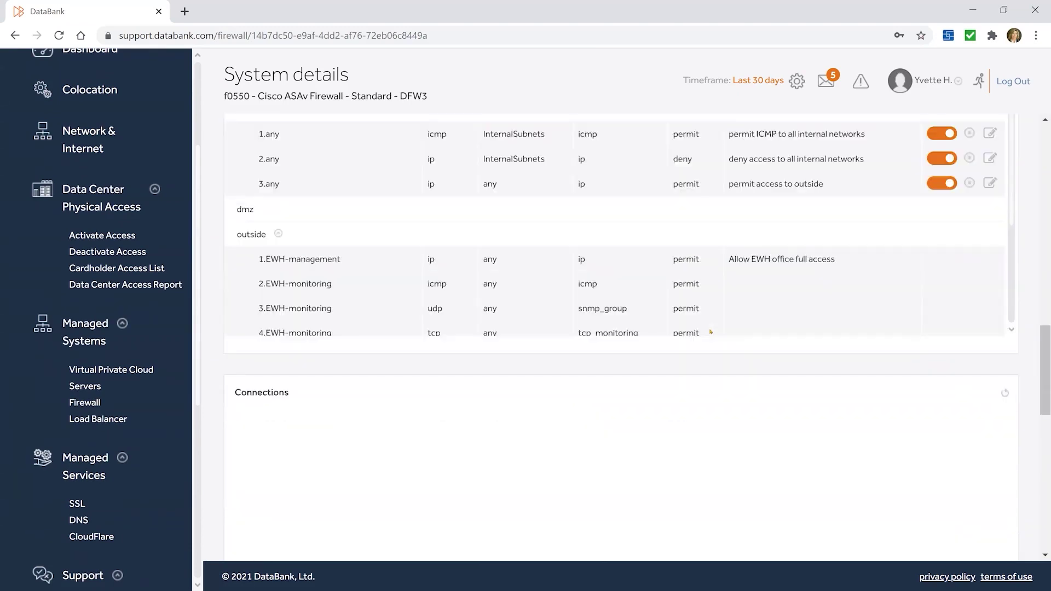
pyautogui.scroll(3, 838, 291)
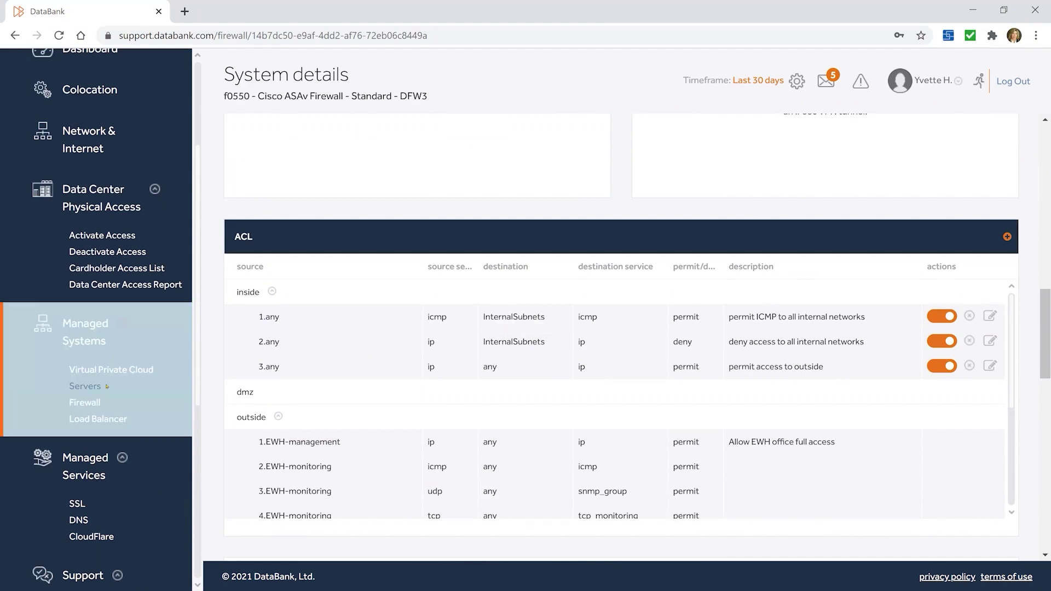
pyautogui.scroll(-1, 107, 387)
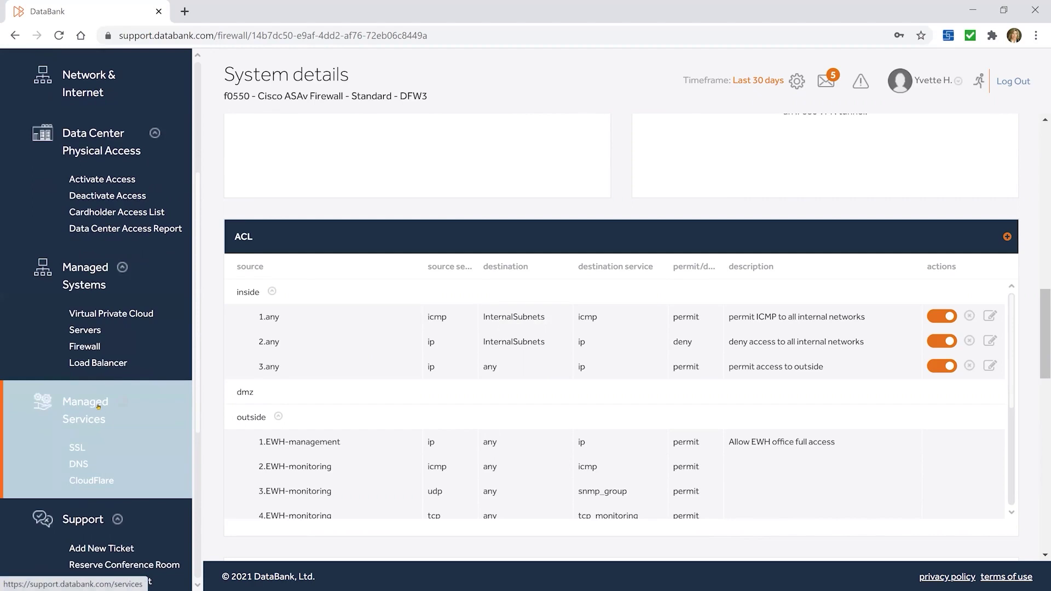
pyautogui.click(99, 405)
# Step: Scroll the Services overview down to the DNS zones panel
pyautogui.scroll(-1, 111, 414)
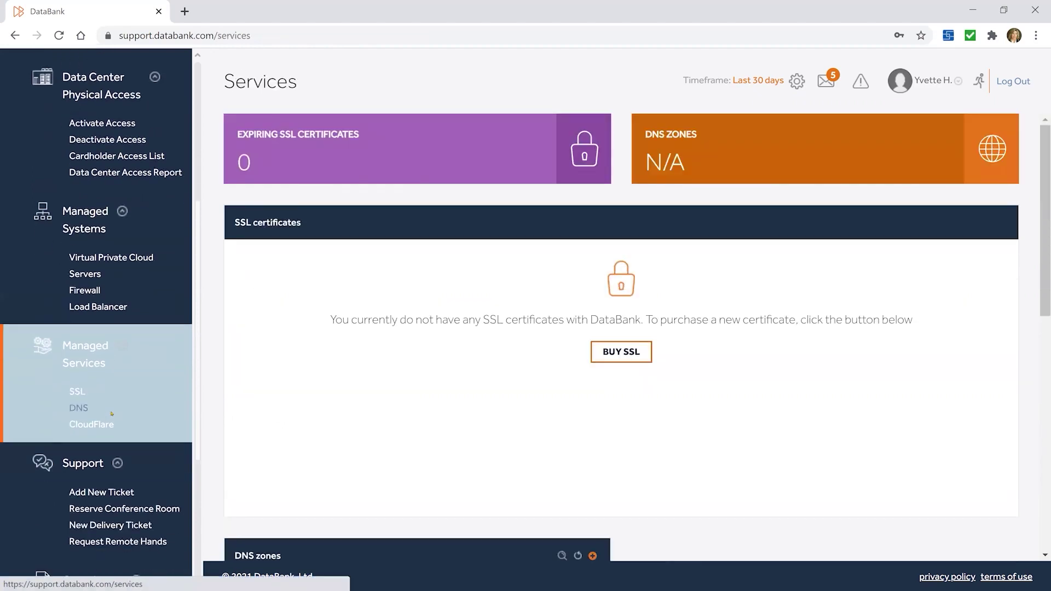
pyautogui.scroll(-1, 111, 414)
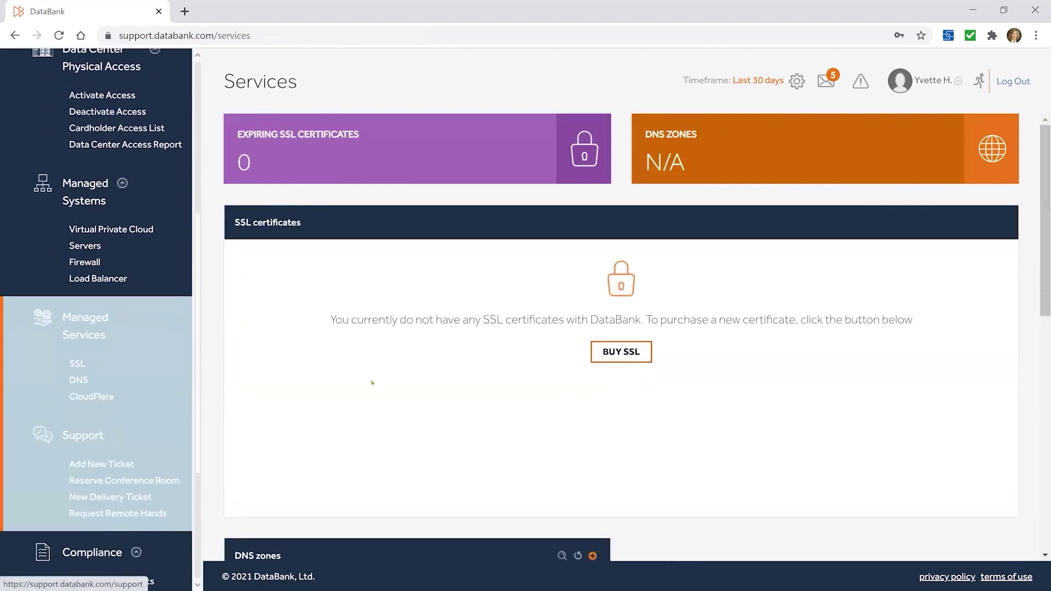
pyautogui.scroll(-5, 385, 339)
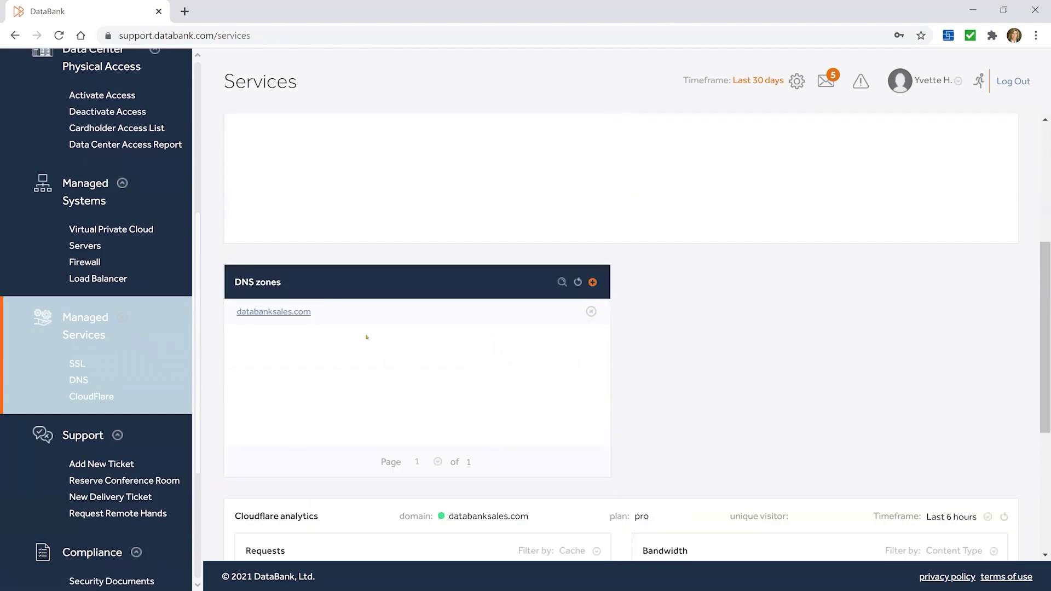
pyautogui.scroll(-2, 107, 405)
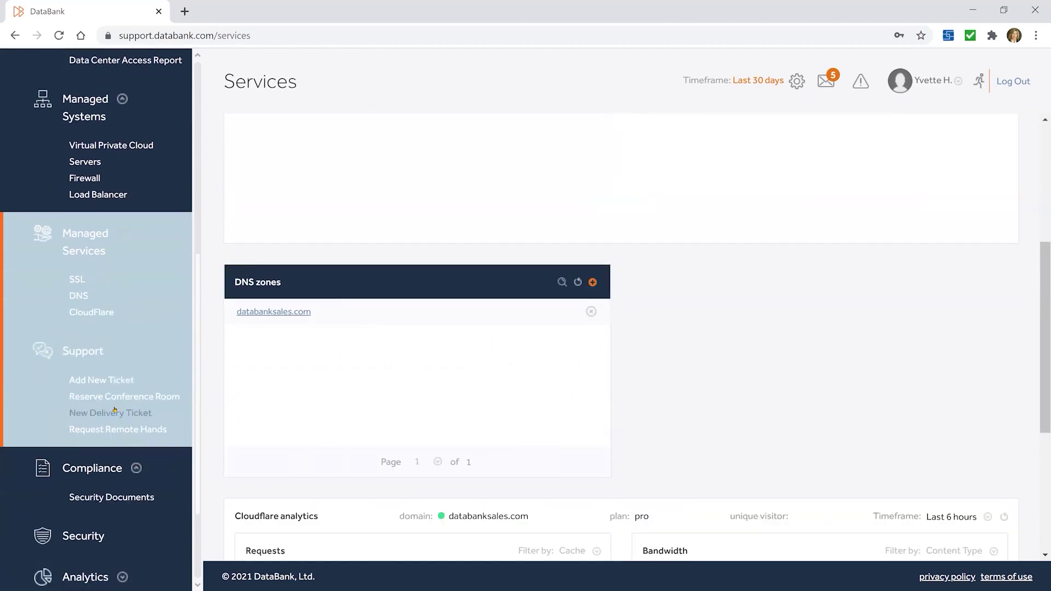
# Step: List support ticket history including closed tickets, then open the Account overview
pyautogui.click(80, 352)
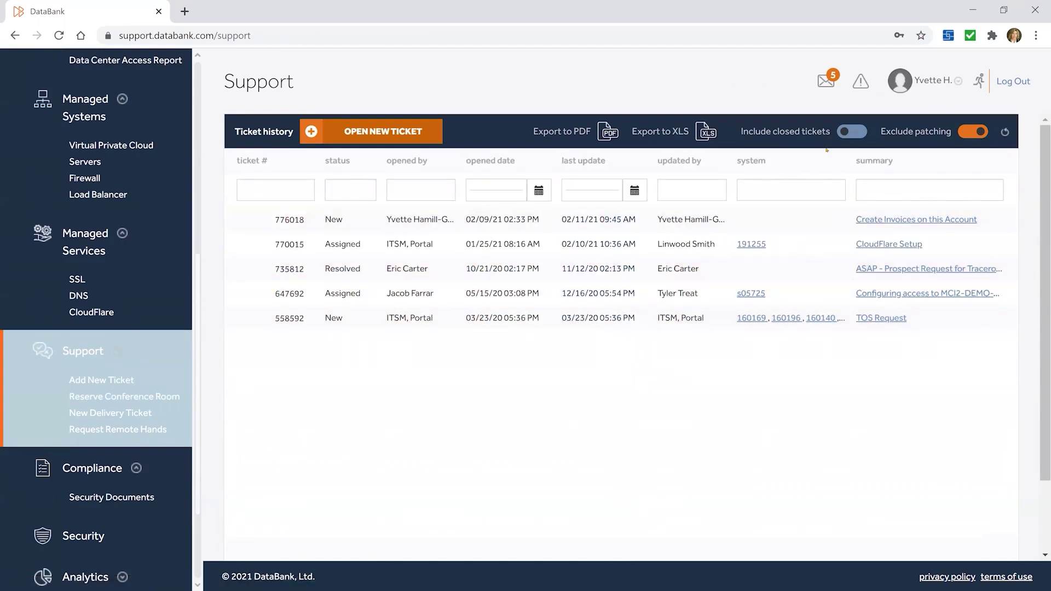
pyautogui.click(859, 131)
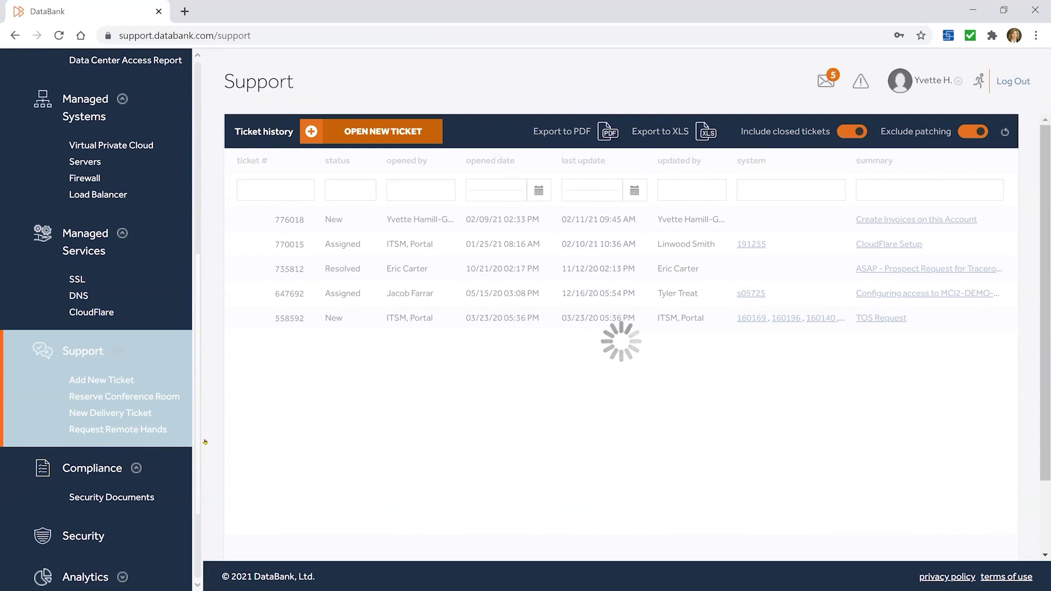
pyautogui.scroll(-2, 147, 443)
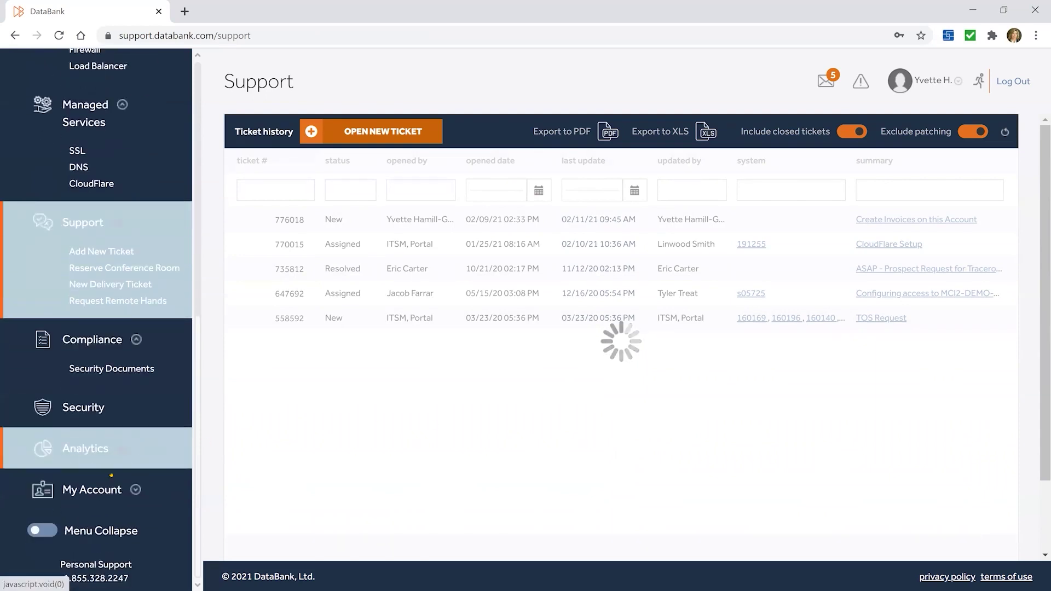
pyautogui.click(100, 483)
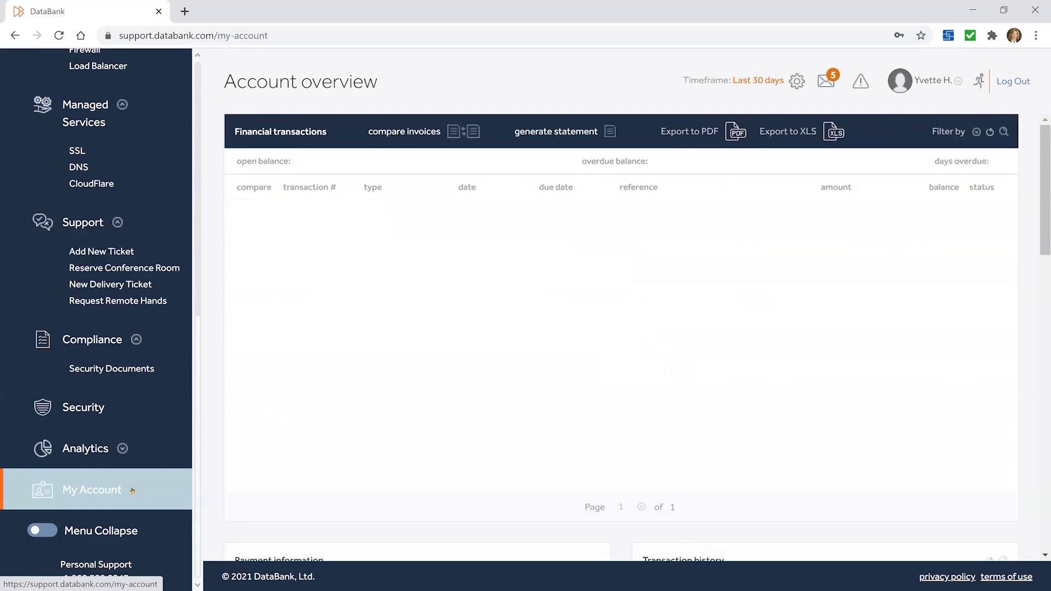
# Step: Expand My Account and open Manage Users to see the account's user list
pyautogui.click(134, 490)
pyautogui.click(107, 518)
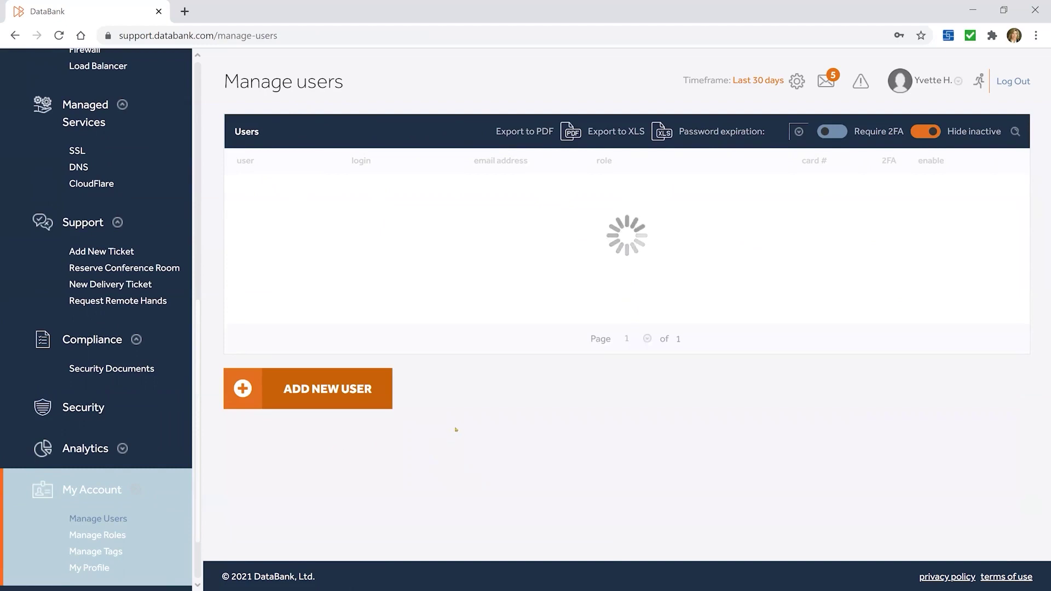
pyautogui.scroll(1, 150, 330)
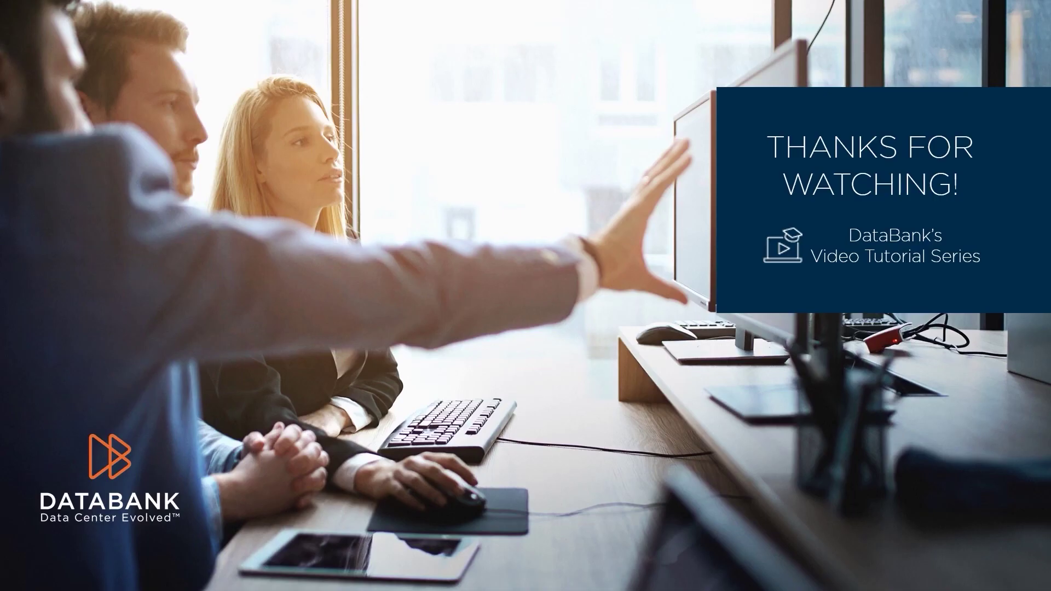